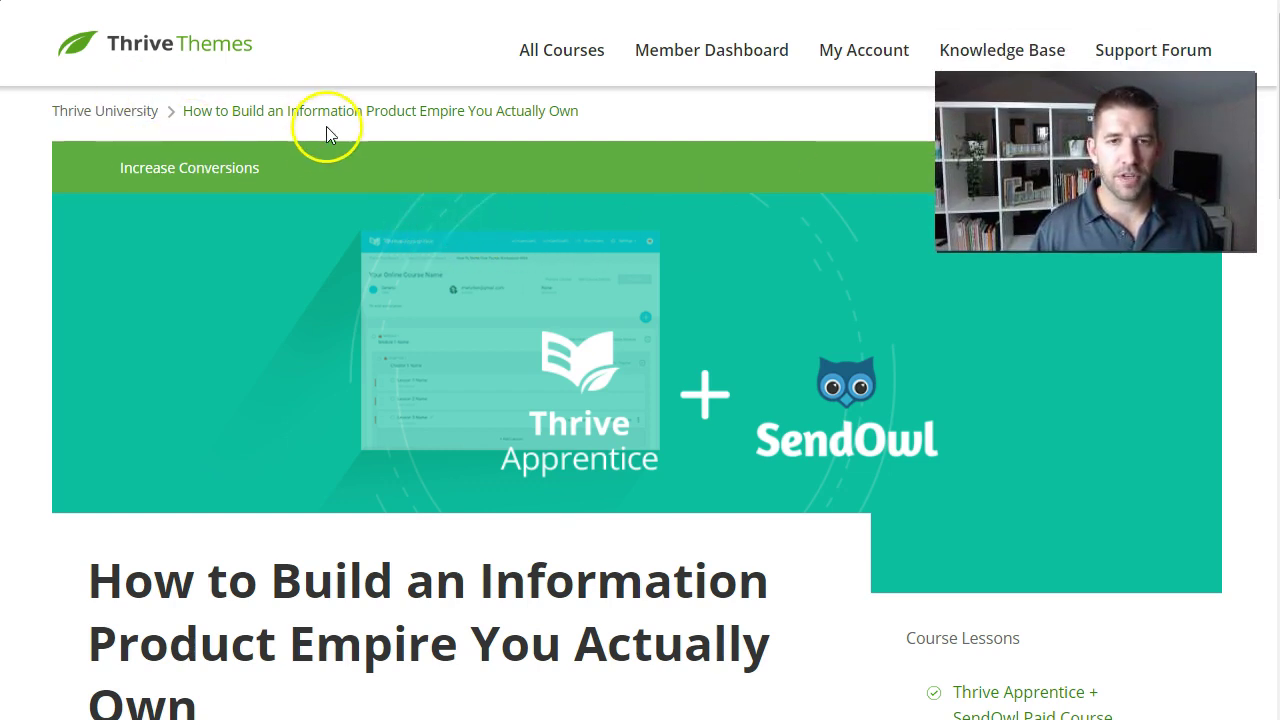
Scroll through the course structure and open the webinar + FAQs lesson link
{"action": "scroll", "coordinate": [520, 178], "scroll_direction": "down", "scroll_amount": 2}
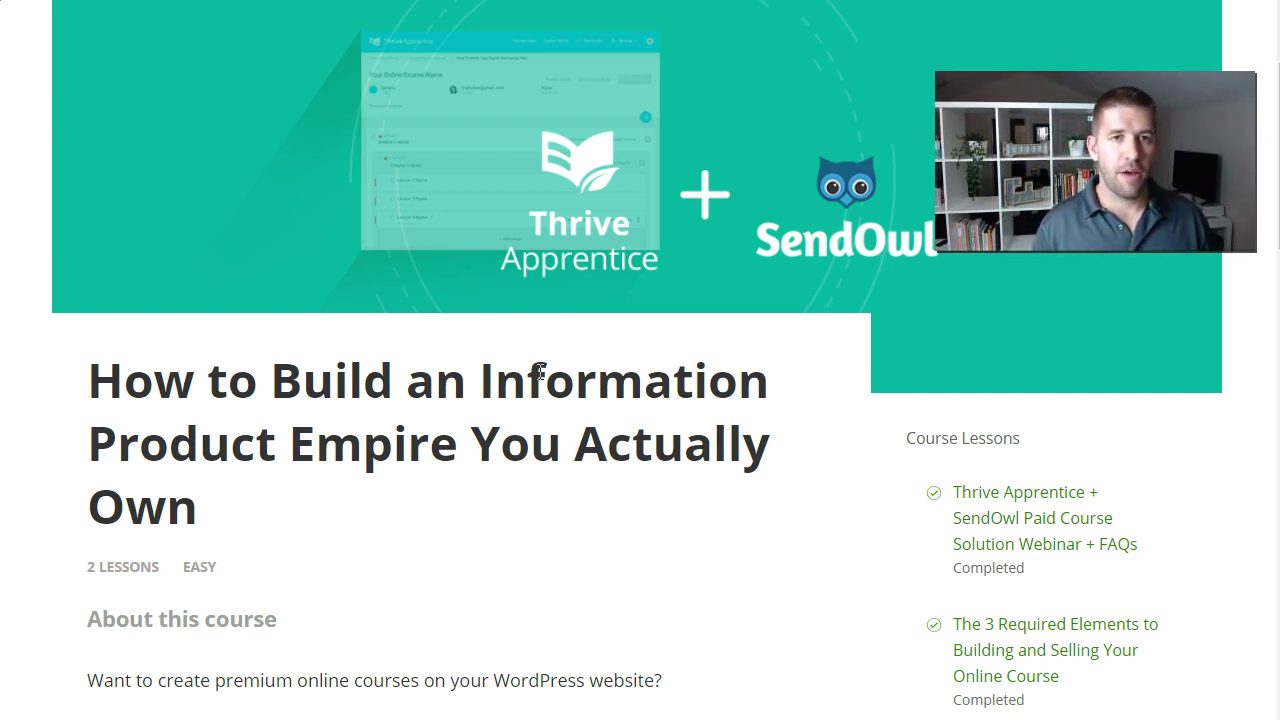
{"action": "scroll", "coordinate": [686, 500], "scroll_direction": "down", "scroll_amount": 8}
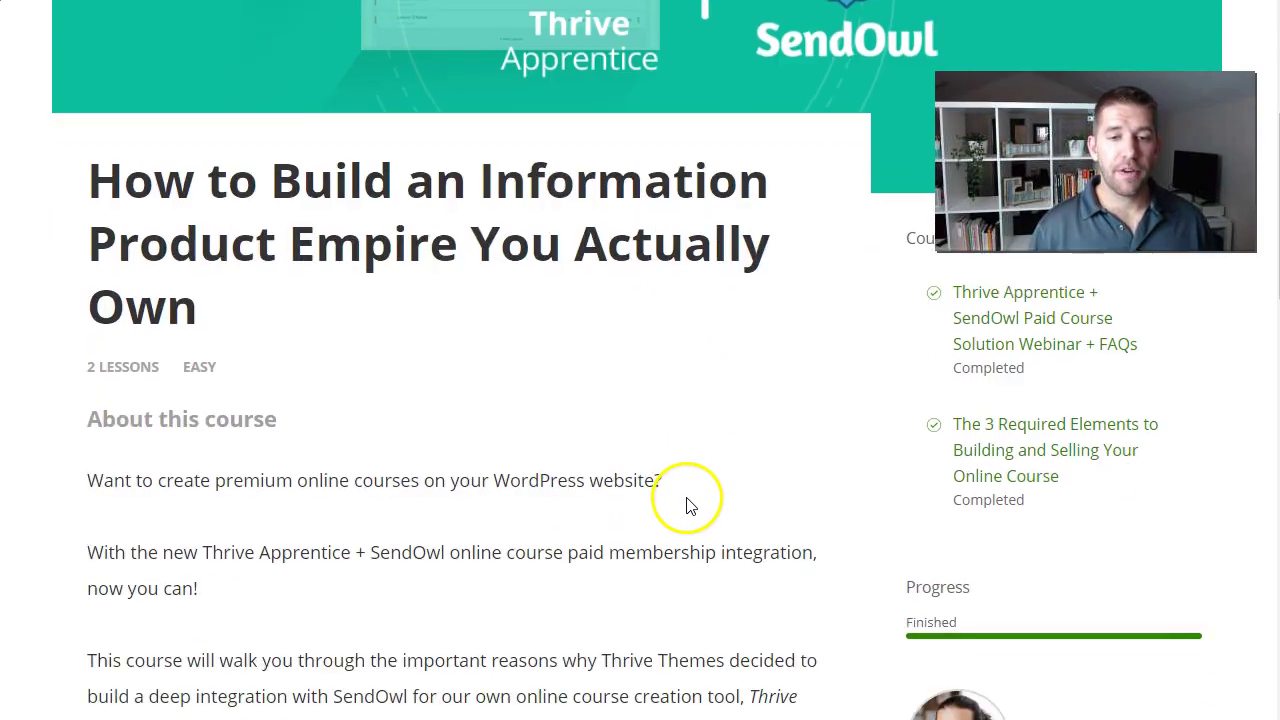
{"action": "scroll", "coordinate": [686, 500], "scroll_direction": "down", "scroll_amount": 10}
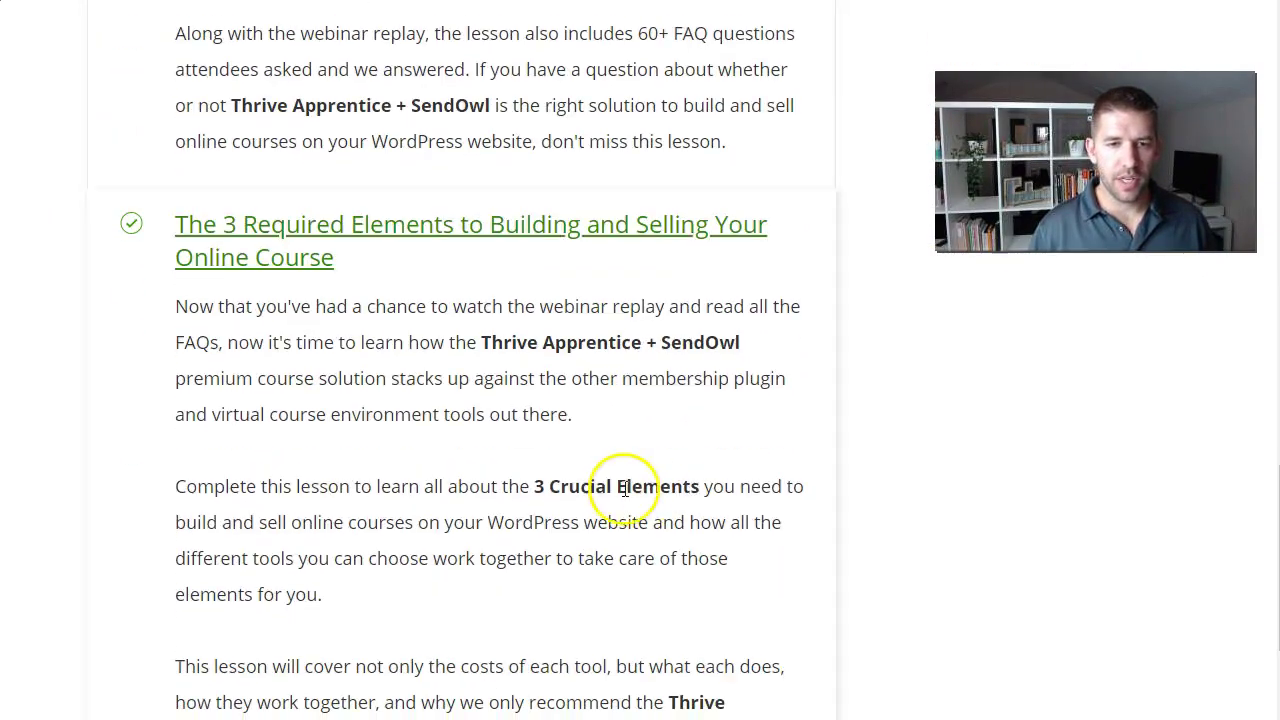
{"action": "scroll", "coordinate": [620, 495], "scroll_direction": "up", "scroll_amount": 5}
{"action": "scroll", "coordinate": [365, 478], "scroll_direction": "up", "scroll_amount": 5}
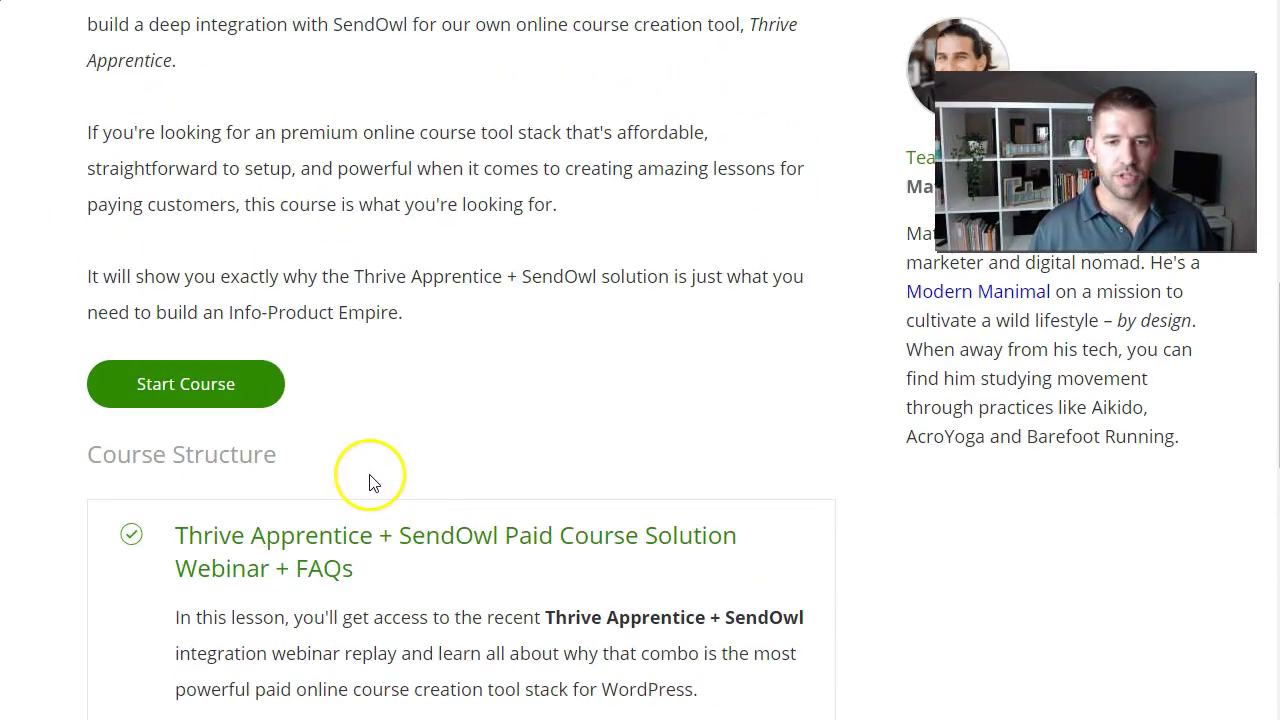
{"action": "left_click", "coordinate": [408, 525]}
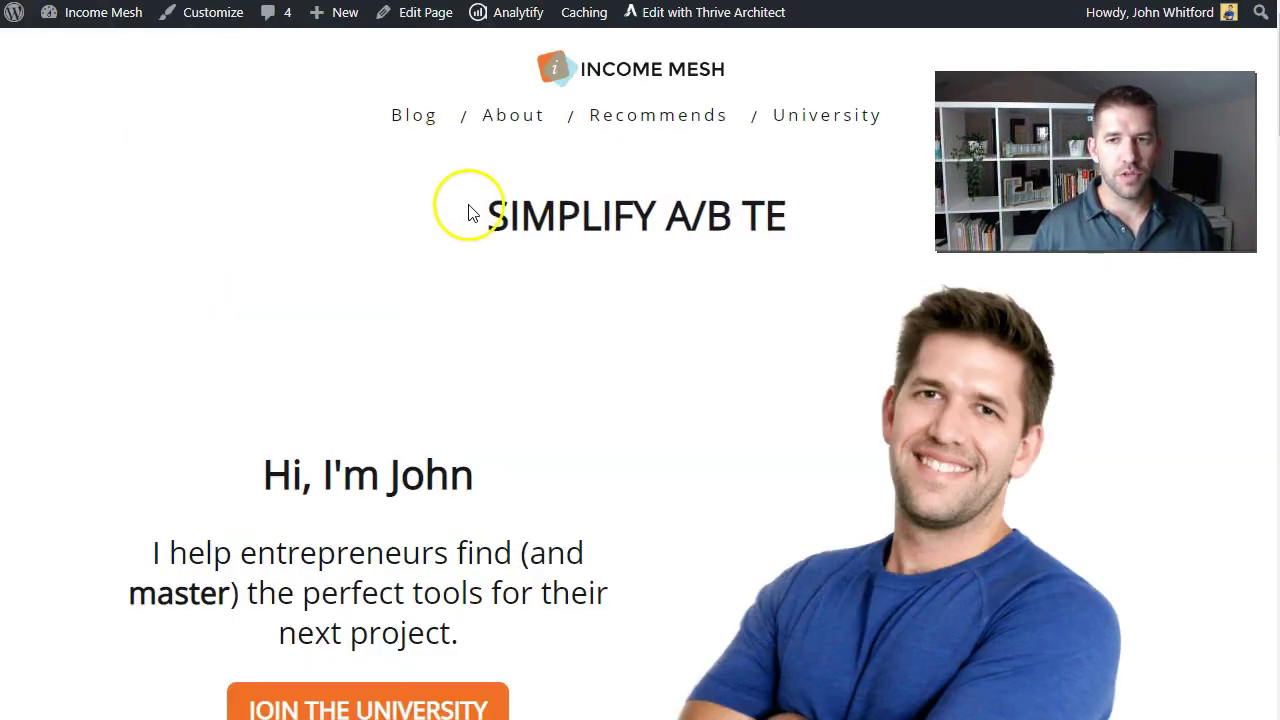
Open the University catalogue with its Premium, Convert and From Blog to Business courses
{"action": "left_click", "coordinate": [825, 125]}
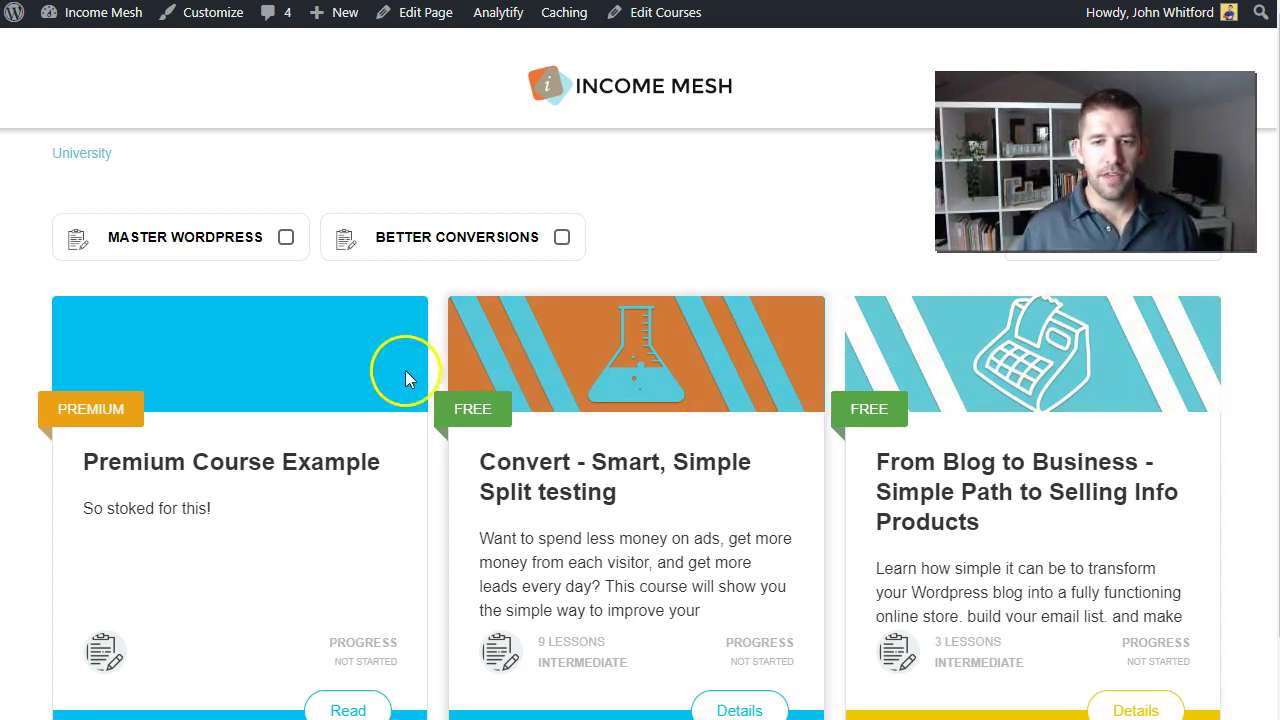
{"action": "double_click", "coordinate": [472, 409]}
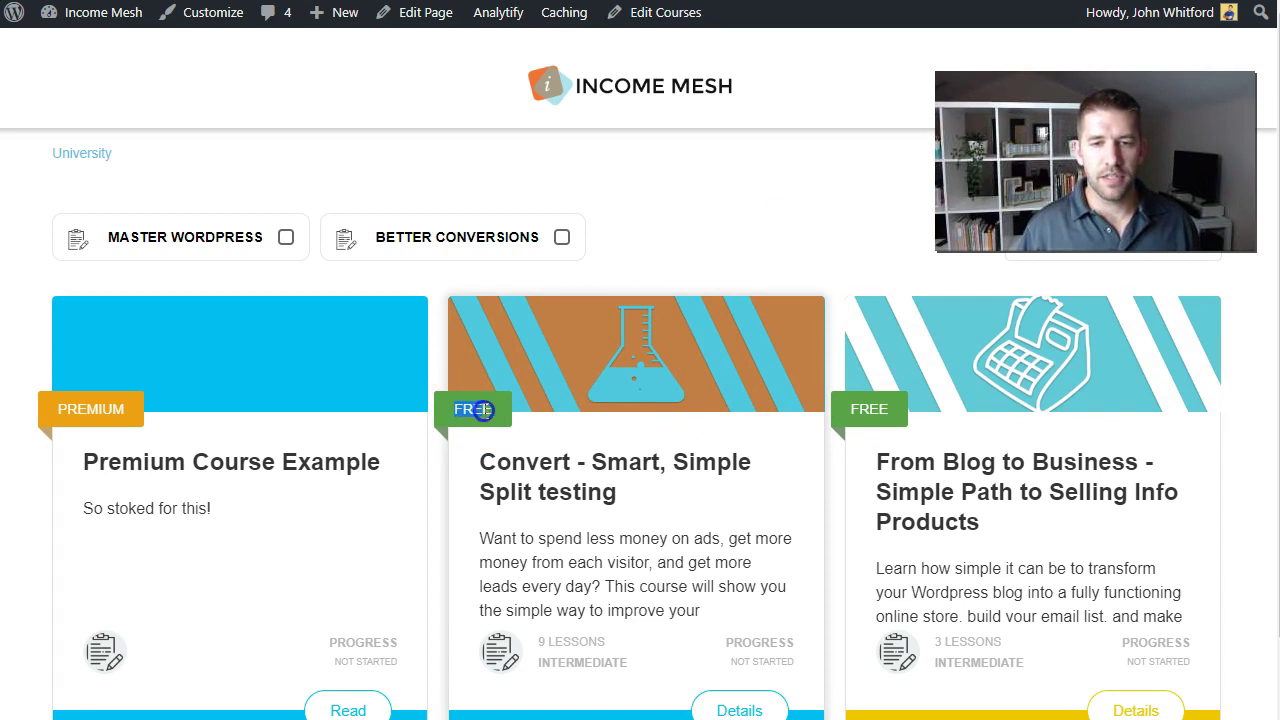
{"action": "left_click", "coordinate": [475, 405]}
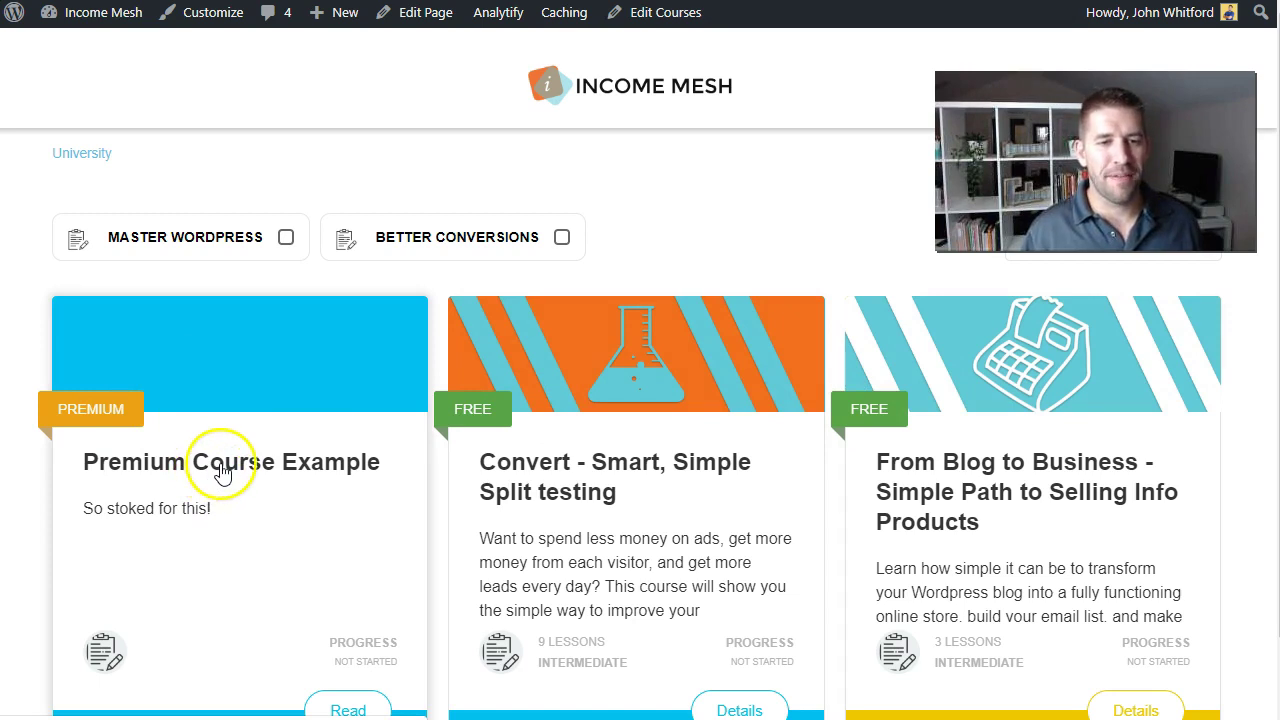
{"action": "scroll", "coordinate": [263, 447], "scroll_direction": "down", "scroll_amount": 1}
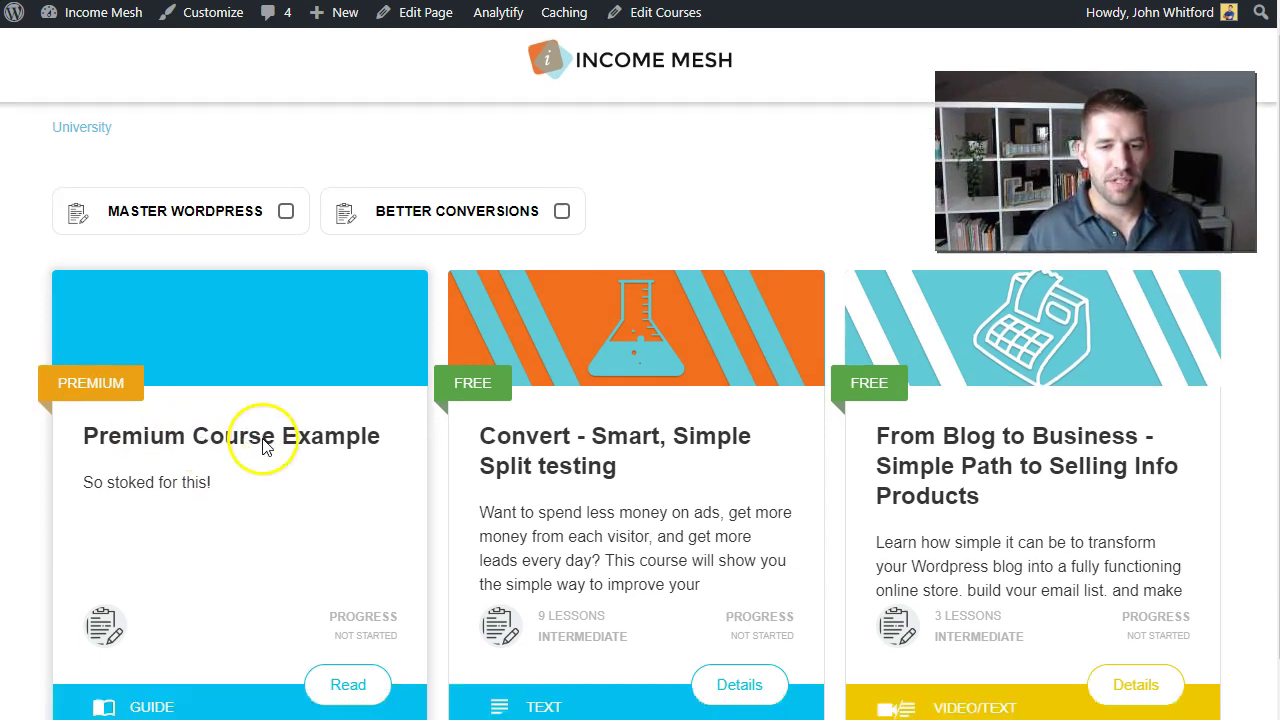
Open the Convert split testing course page and scroll through its content
{"action": "left_click", "coordinate": [730, 285]}
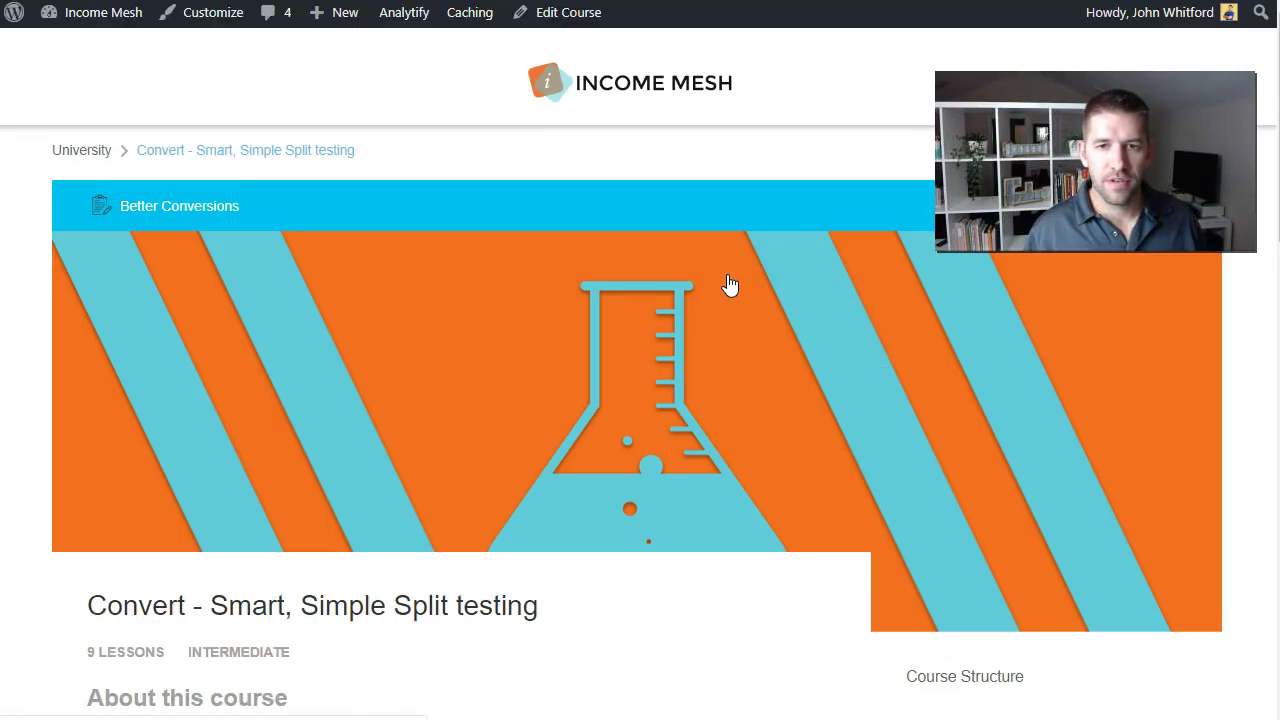
{"action": "scroll", "coordinate": [727, 285], "scroll_direction": "down", "scroll_amount": 3}
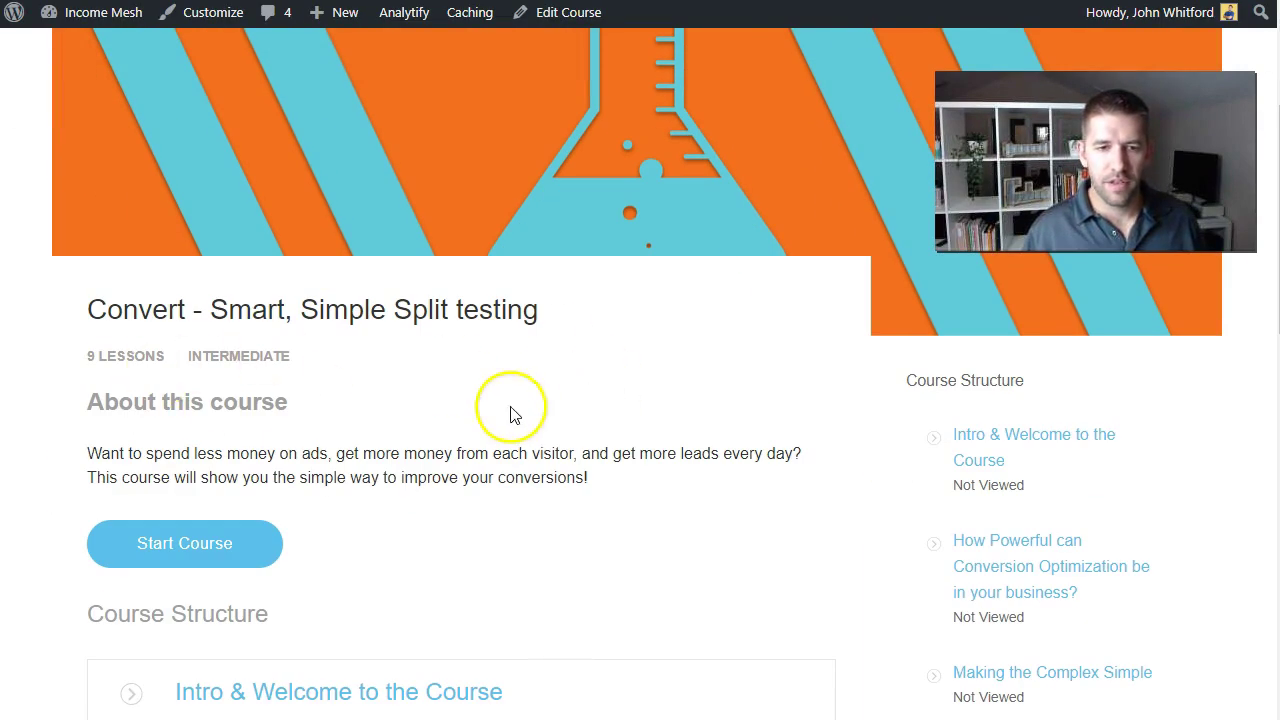
{"action": "scroll", "coordinate": [586, 391], "scroll_direction": "down", "scroll_amount": 2}
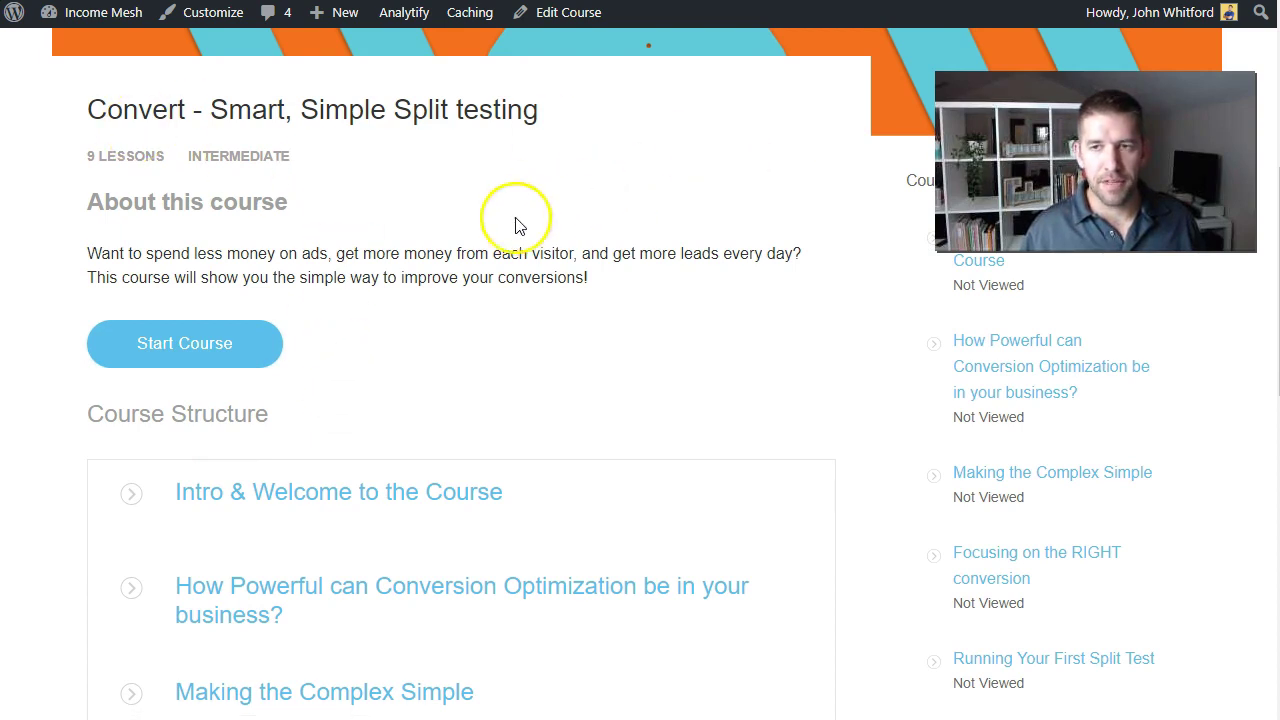
{"action": "scroll", "coordinate": [400, 350], "scroll_direction": "up", "scroll_amount": 5}
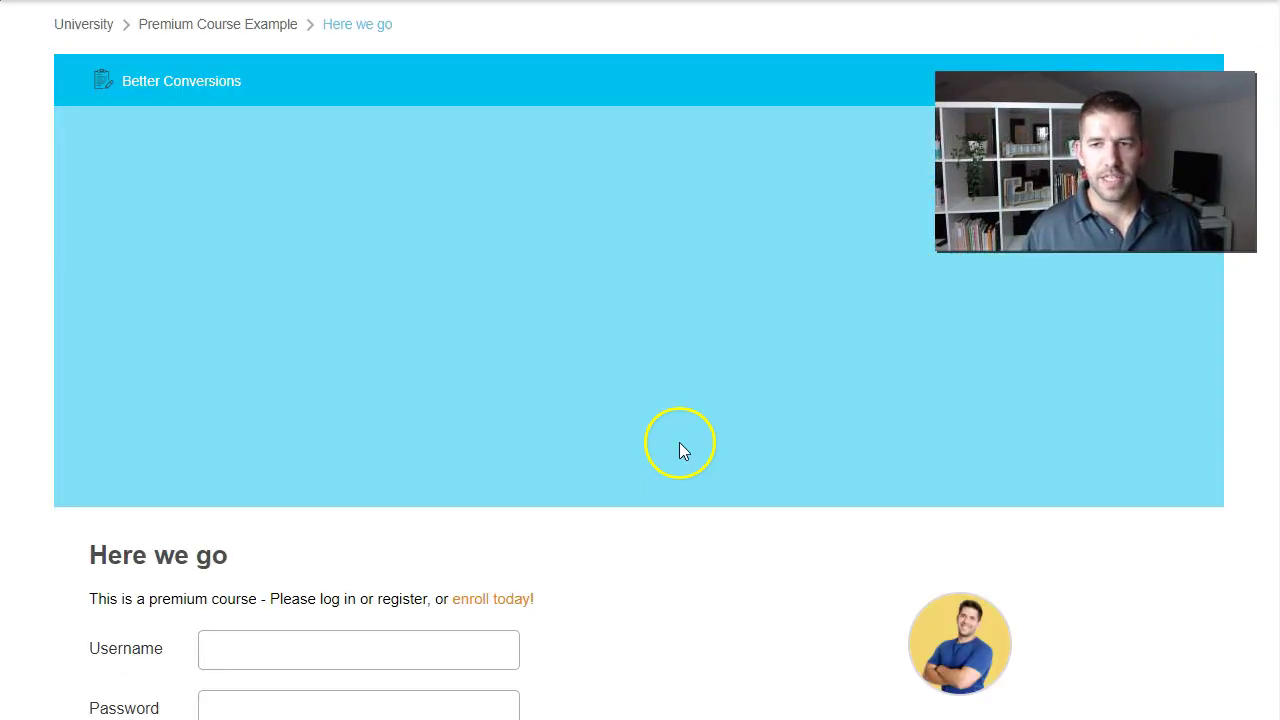
{"action": "scroll", "coordinate": [306, 471], "scroll_direction": "down", "scroll_amount": 3}
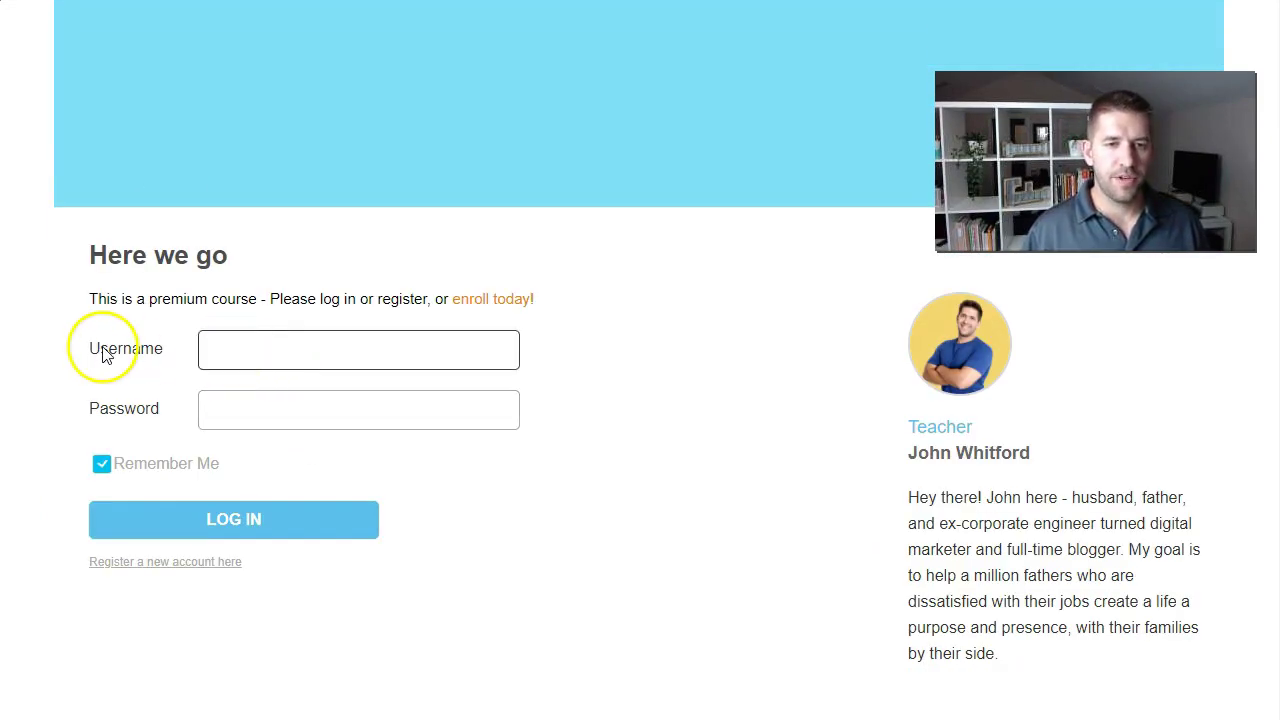
Try the locked lesson's login and Register forms, then follow 'enroll today!' to the sales page
{"action": "left_click", "coordinate": [236, 343]}
{"action": "left_click", "coordinate": [128, 390]}
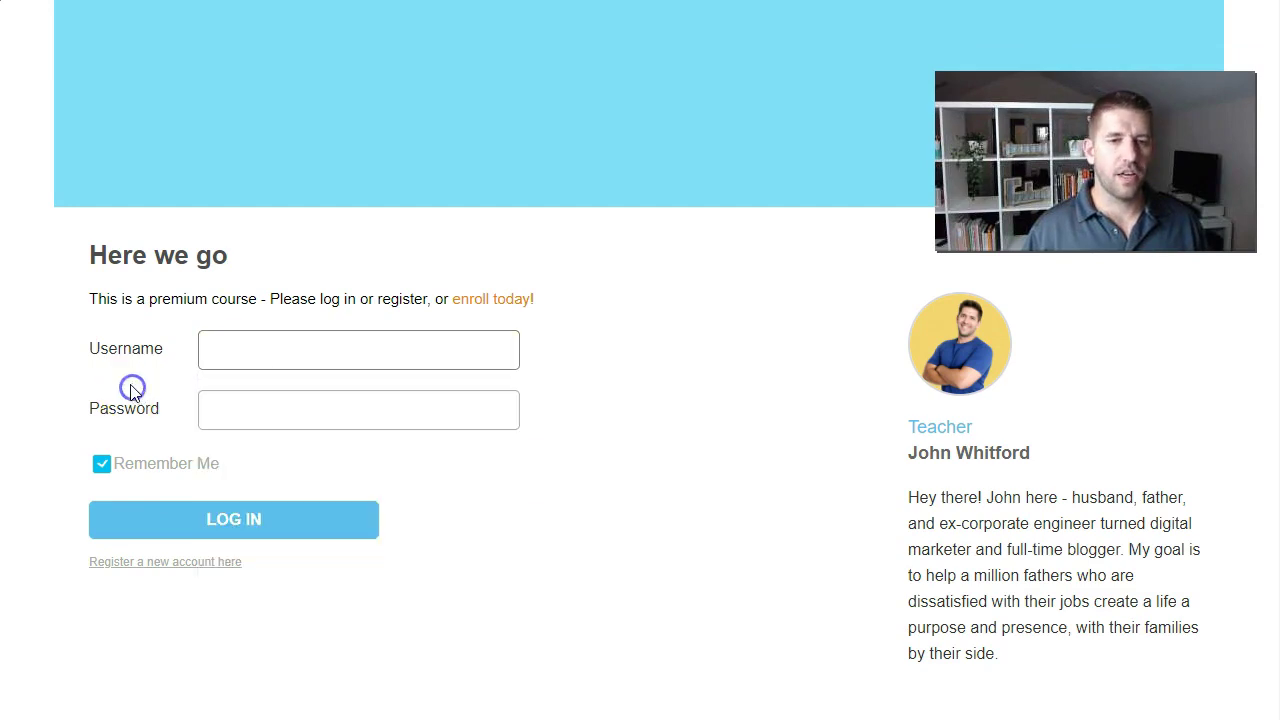
{"action": "left_click", "coordinate": [201, 350]}
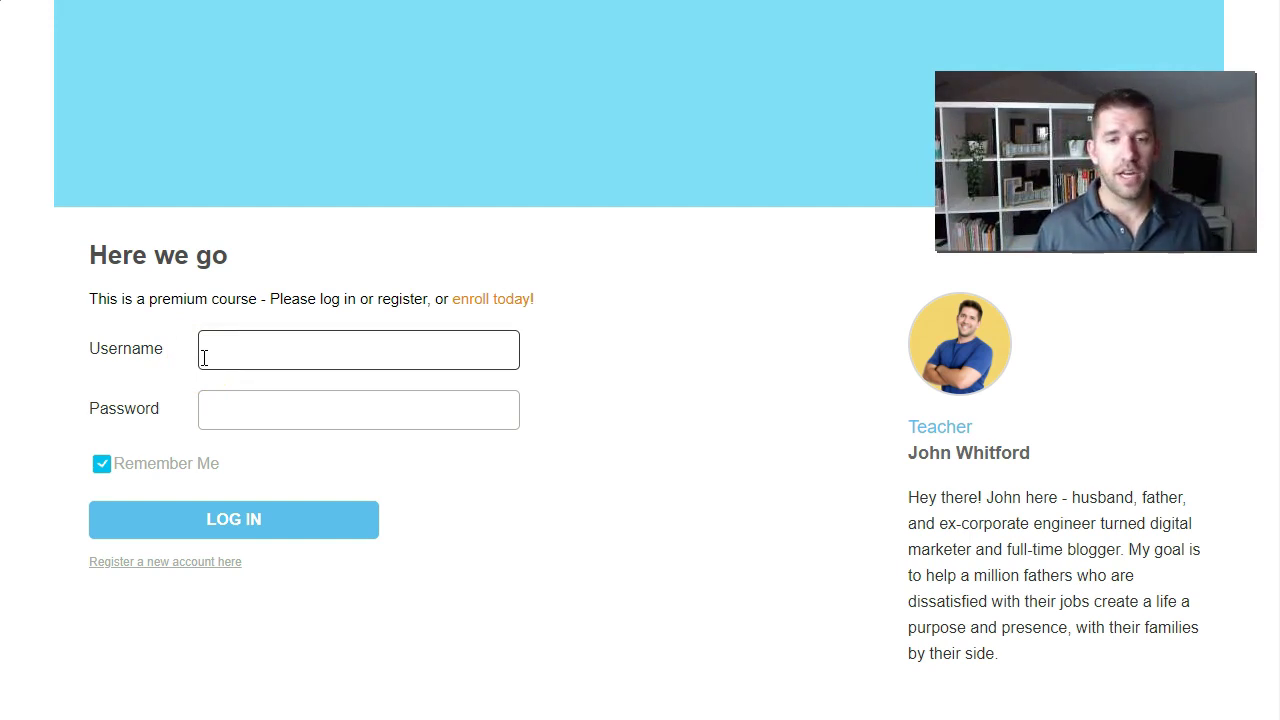
{"action": "left_click", "coordinate": [194, 564]}
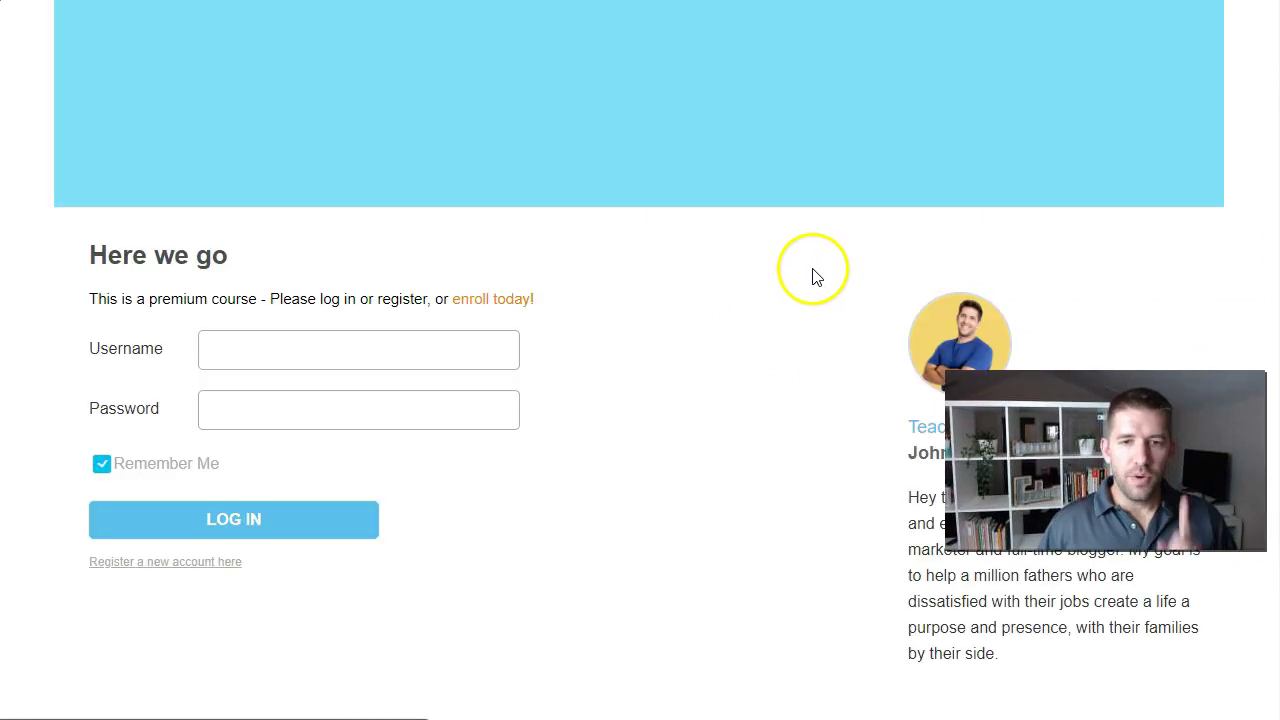
{"action": "left_click", "coordinate": [481, 310]}
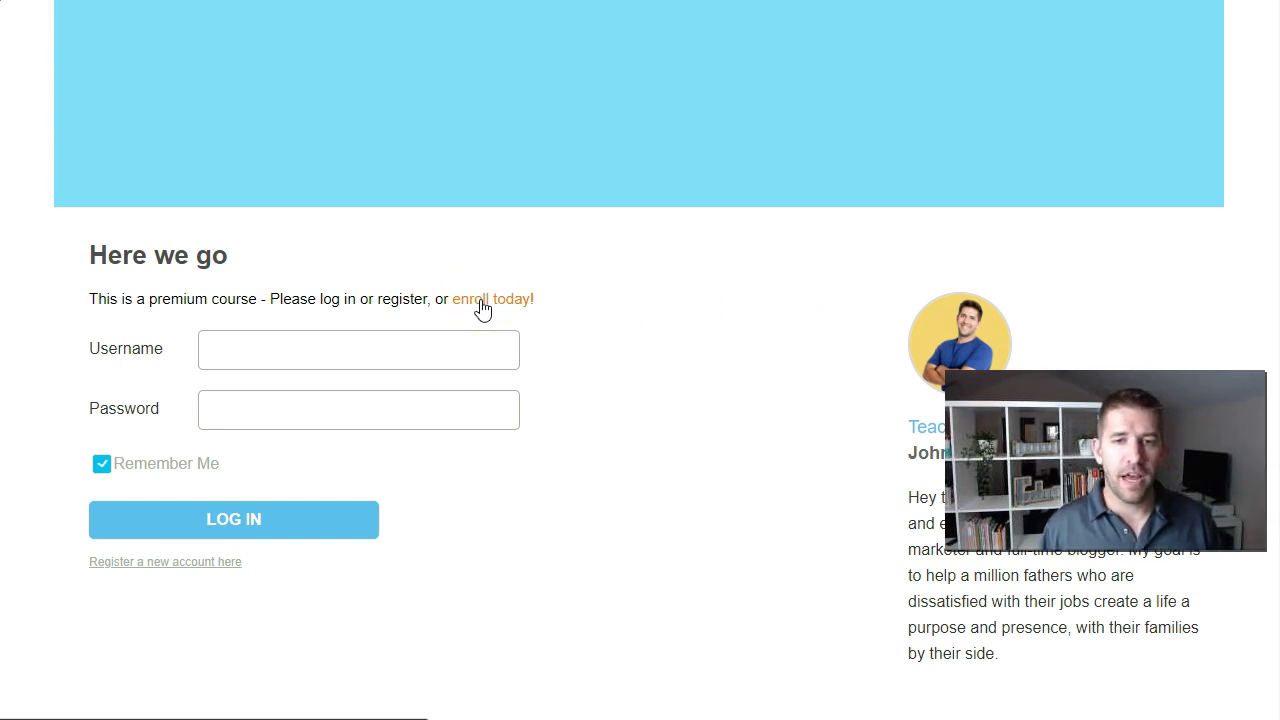
{"action": "left_click", "coordinate": [481, 308]}
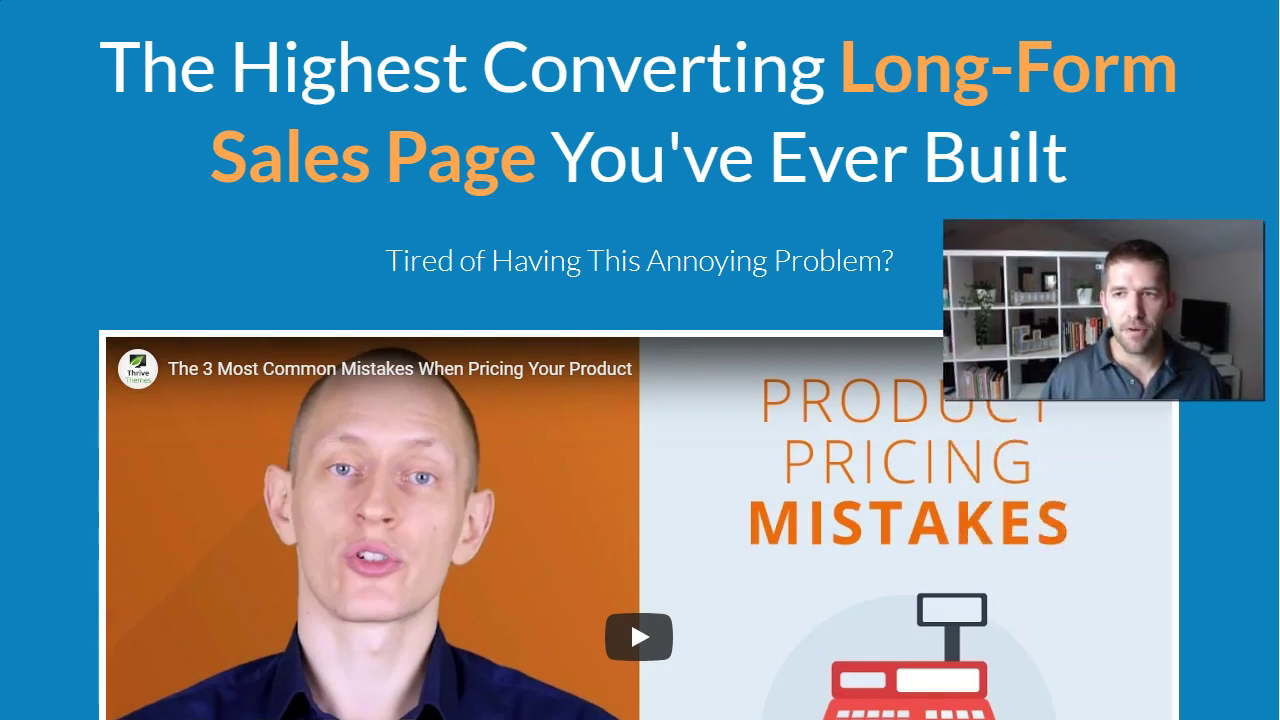
Scroll the sales page down to the BUY IT NOW section and show all open windows
{"action": "left_click", "coordinate": [1188, 337]}
{"action": "scroll", "coordinate": [1207, 330], "scroll_direction": "down", "scroll_amount": 2}
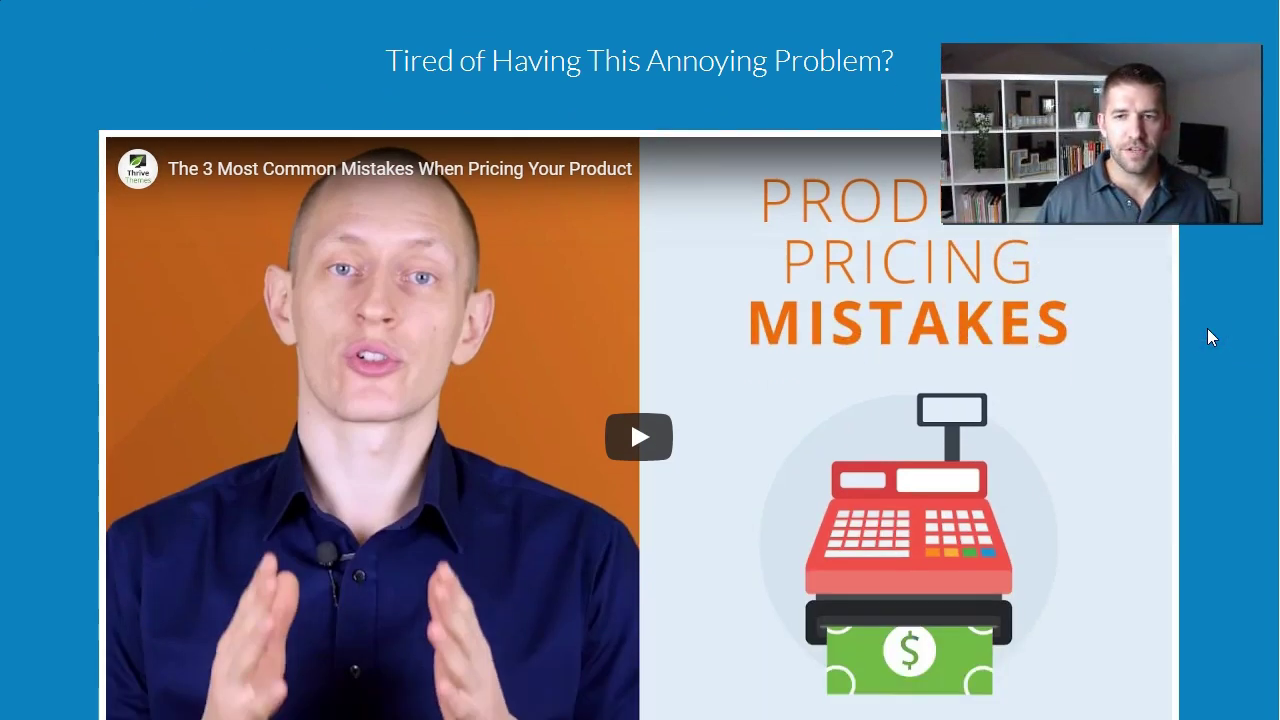
{"action": "left_click", "coordinate": [1214, 307]}
{"action": "scroll", "coordinate": [1215, 307], "scroll_direction": "down", "scroll_amount": 9}
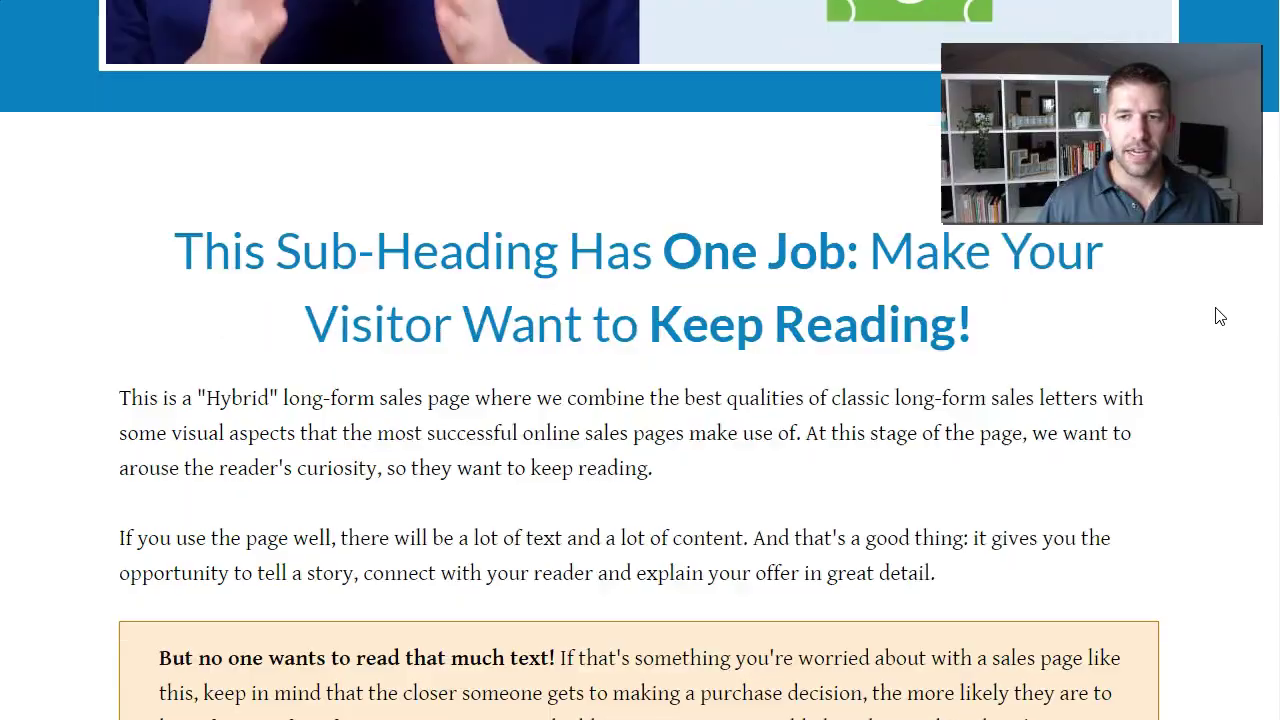
{"action": "scroll", "coordinate": [1220, 316], "scroll_direction": "down", "scroll_amount": 20}
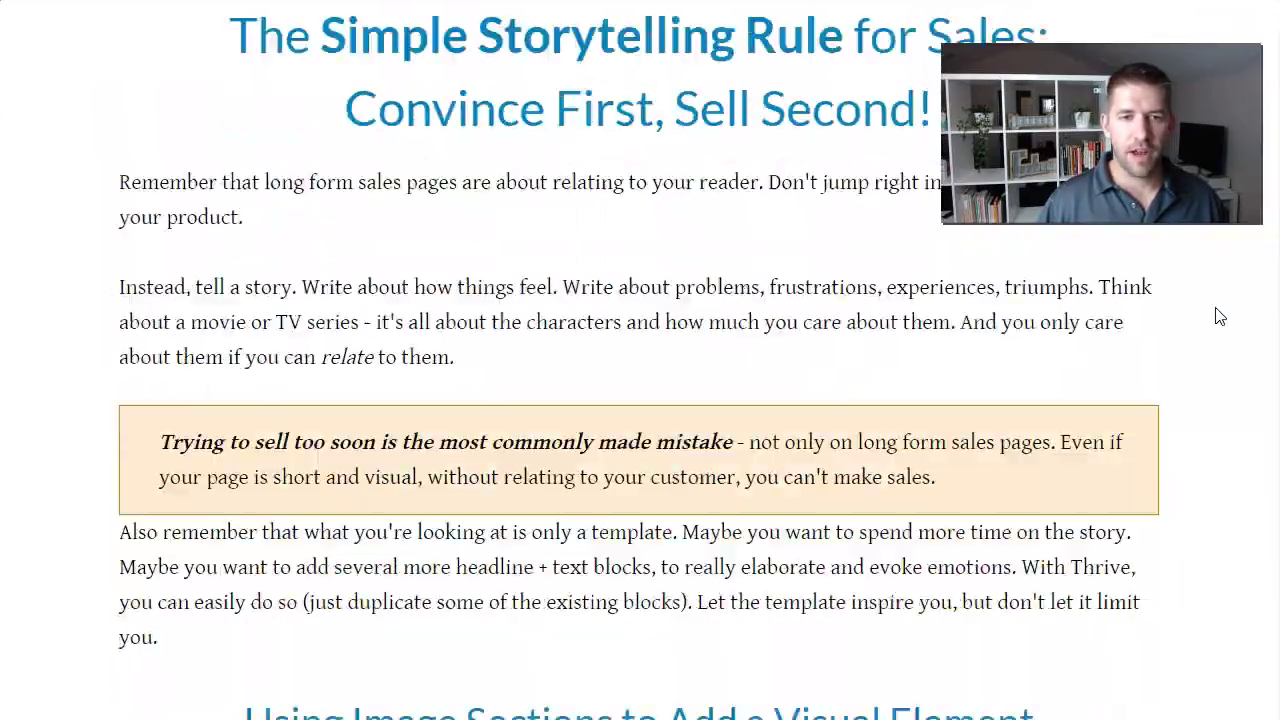
{"action": "scroll", "coordinate": [1220, 316], "scroll_direction": "down", "scroll_amount": 20}
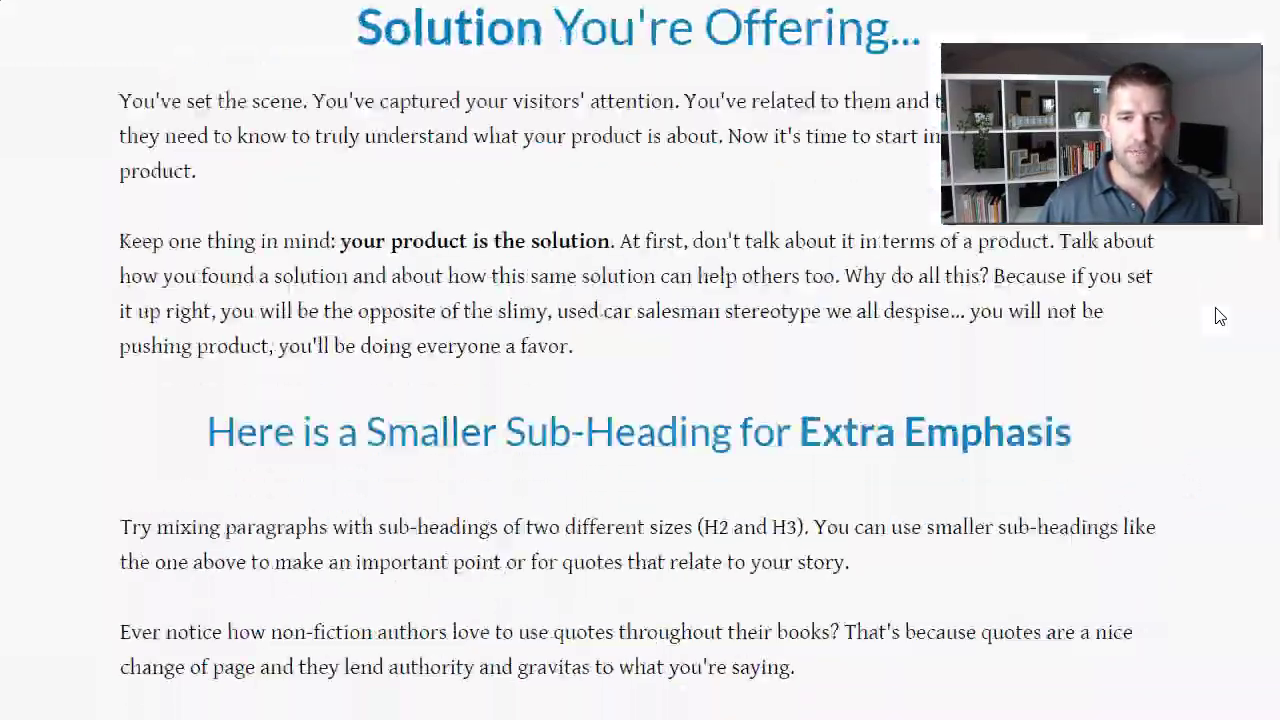
{"action": "scroll", "coordinate": [1220, 316], "scroll_direction": "down", "scroll_amount": 20}
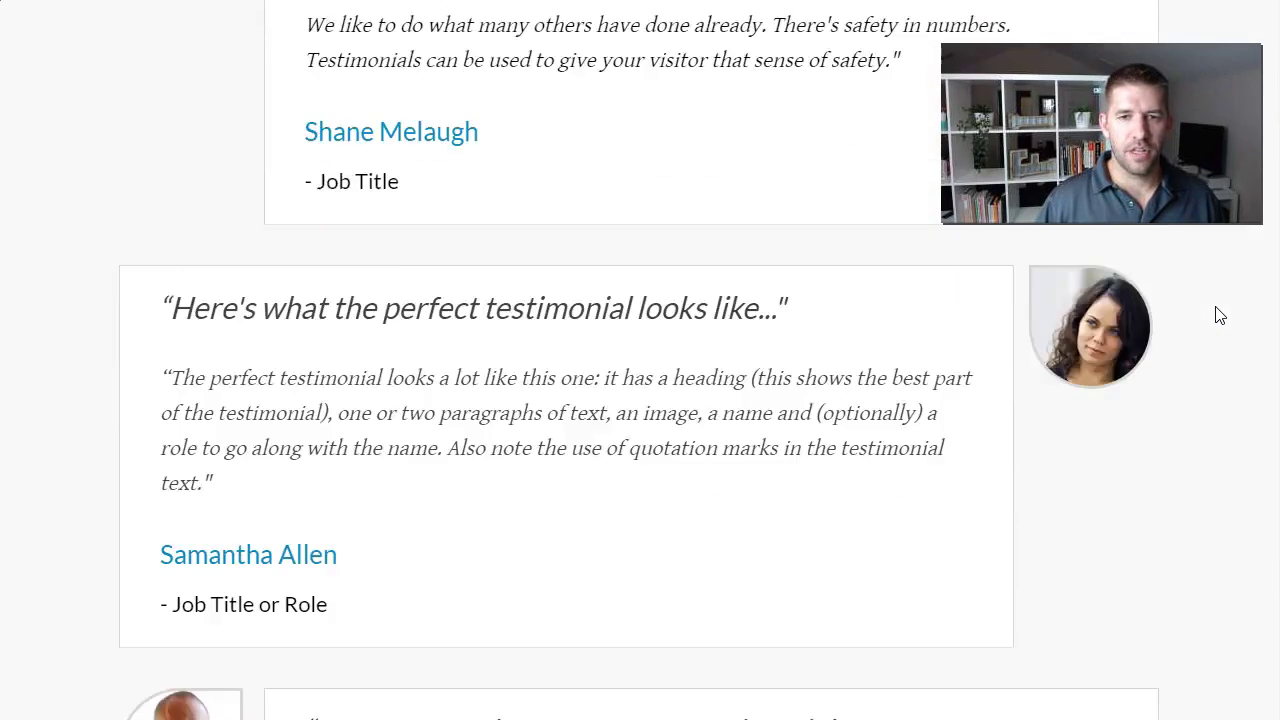
{"action": "scroll", "coordinate": [1220, 316], "scroll_direction": "down", "scroll_amount": 10}
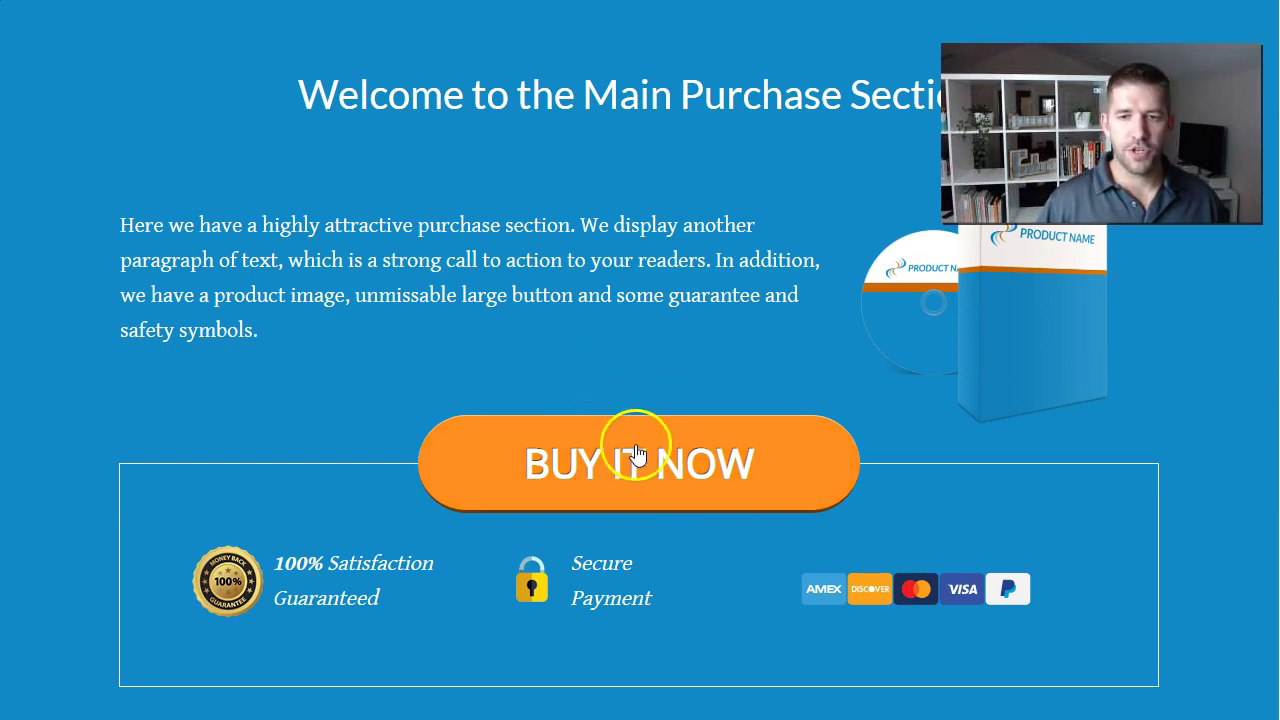
{"action": "key", "text": "alt+Tab"}
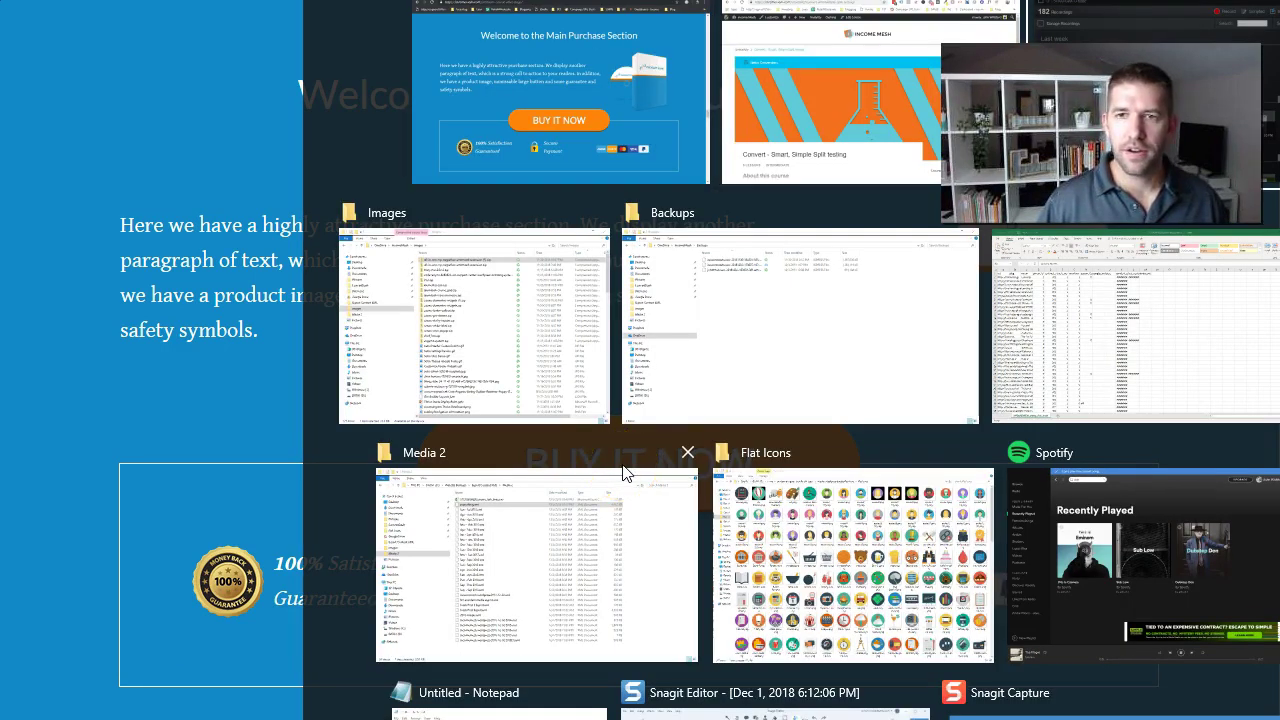
Bring the SendOwl Dashboard browser window to the front
{"action": "left_click", "coordinate": [771, 163]}
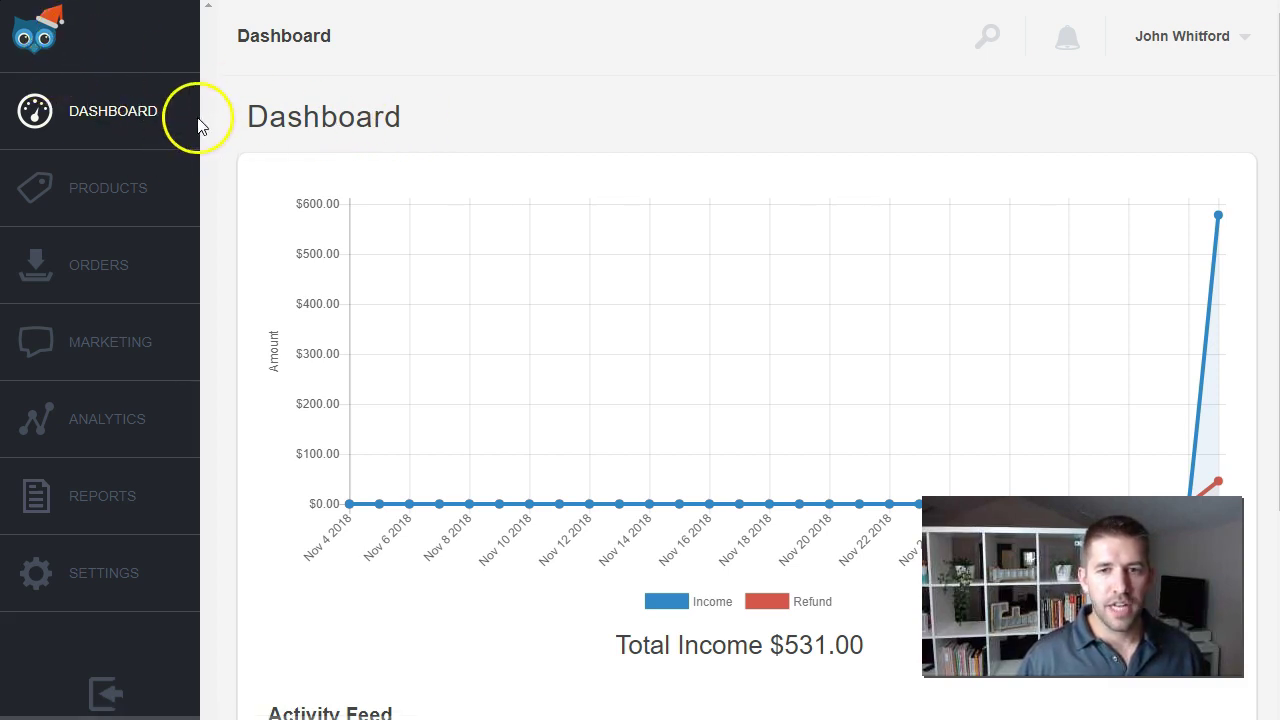
Go to SendOwl's PRODUCTS list and start a new product with Add Product
{"action": "left_click", "coordinate": [105, 200]}
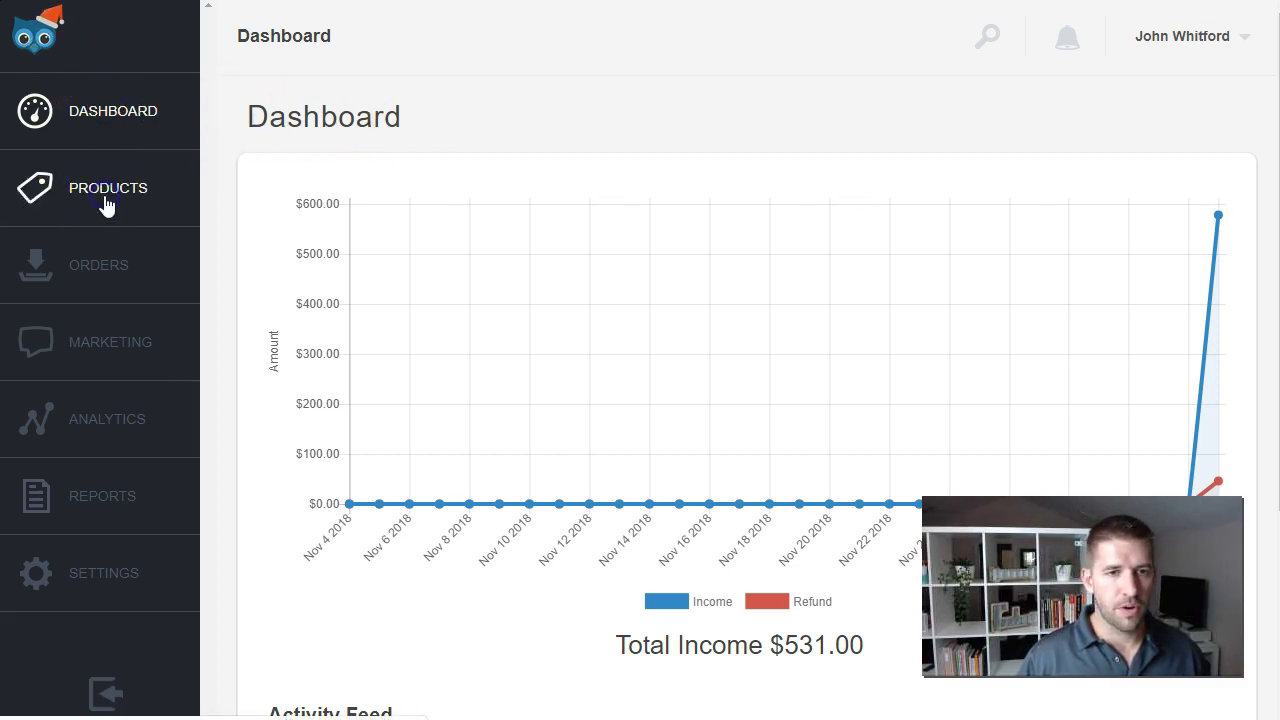
{"action": "left_click", "coordinate": [748, 234]}
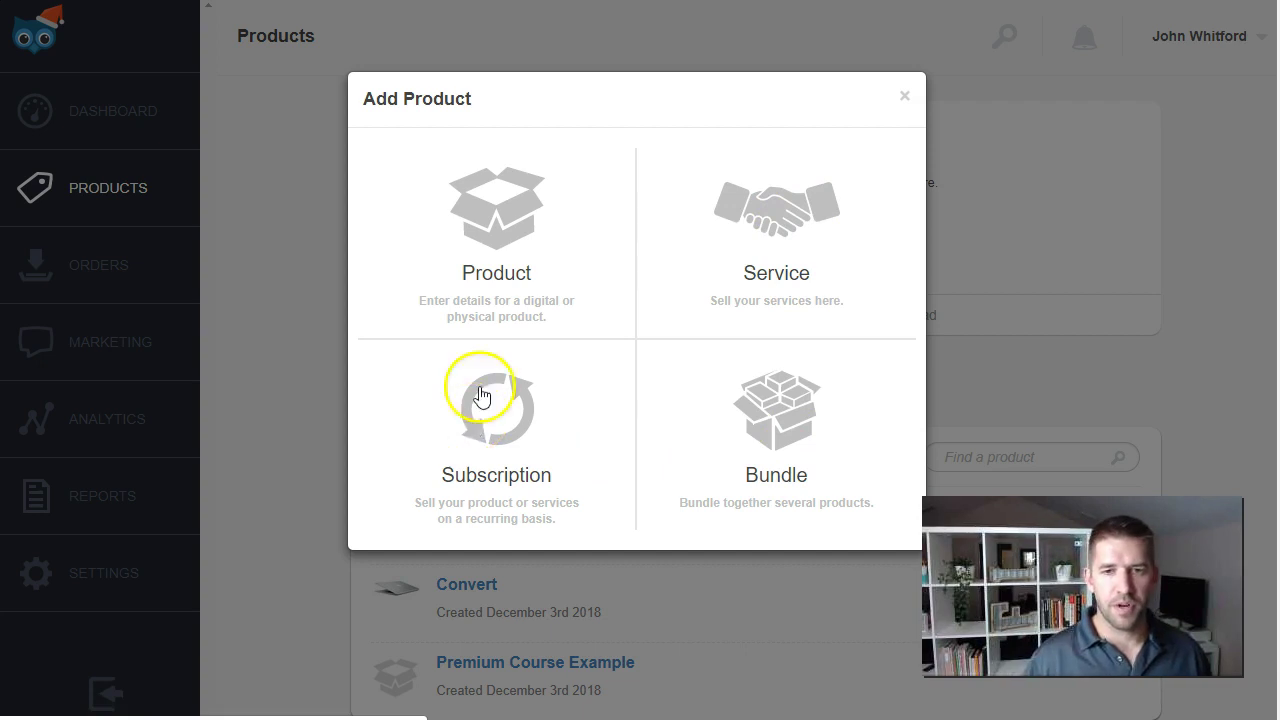
Choose the Product type to get the Digital File form with Name, Attach File and Price
{"action": "left_click", "coordinate": [500, 228]}
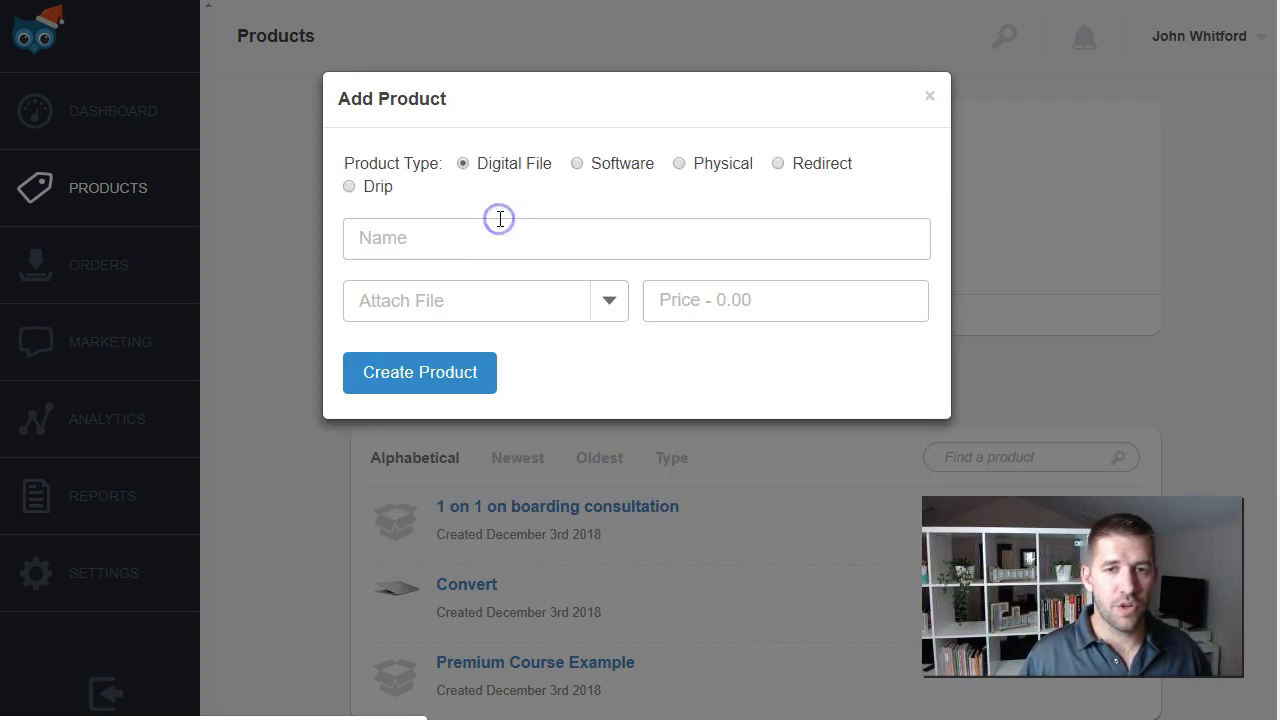